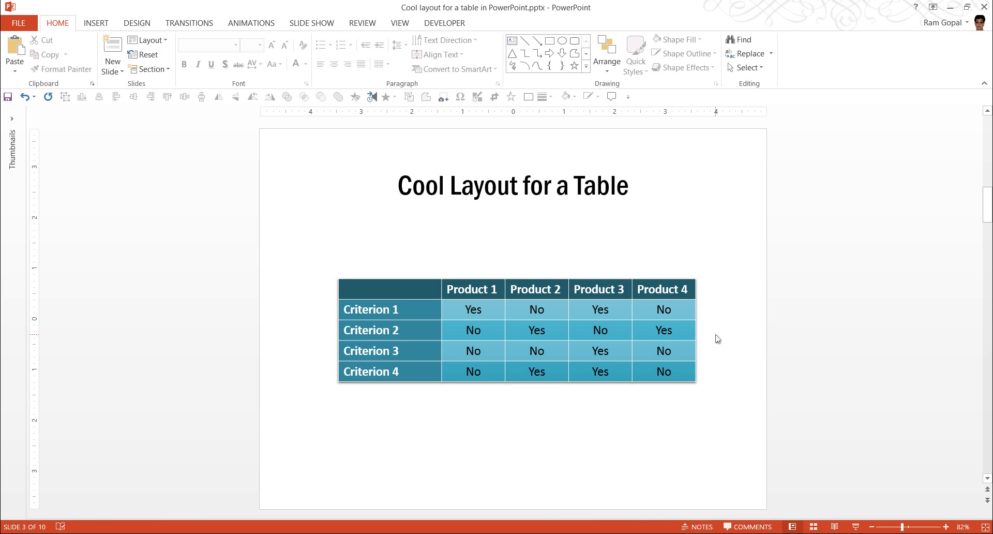
- Draw a rectangle from the Shapes gallery fully covering the comparison table on slide 3
scroll(718, 339, "up", 1)
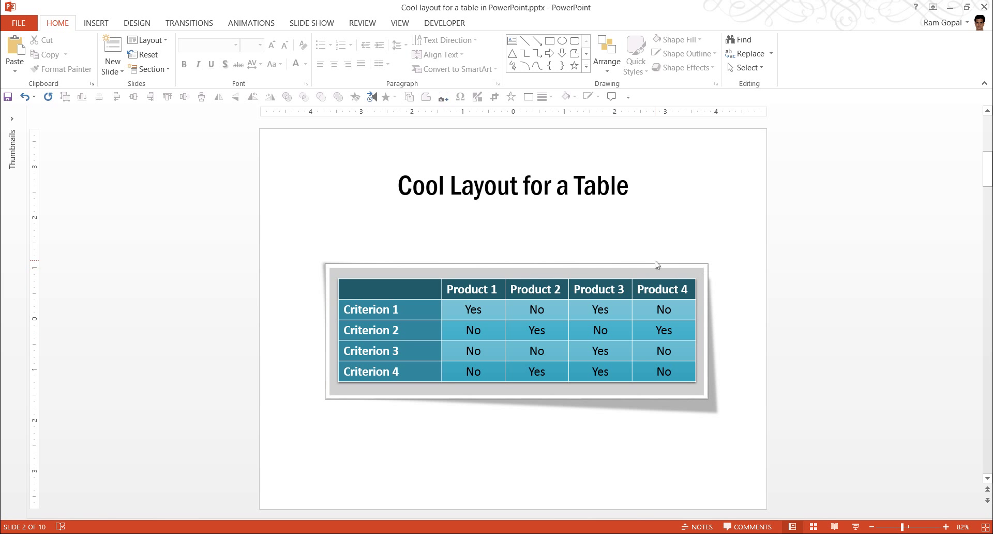
scroll(658, 266, "down", 1)
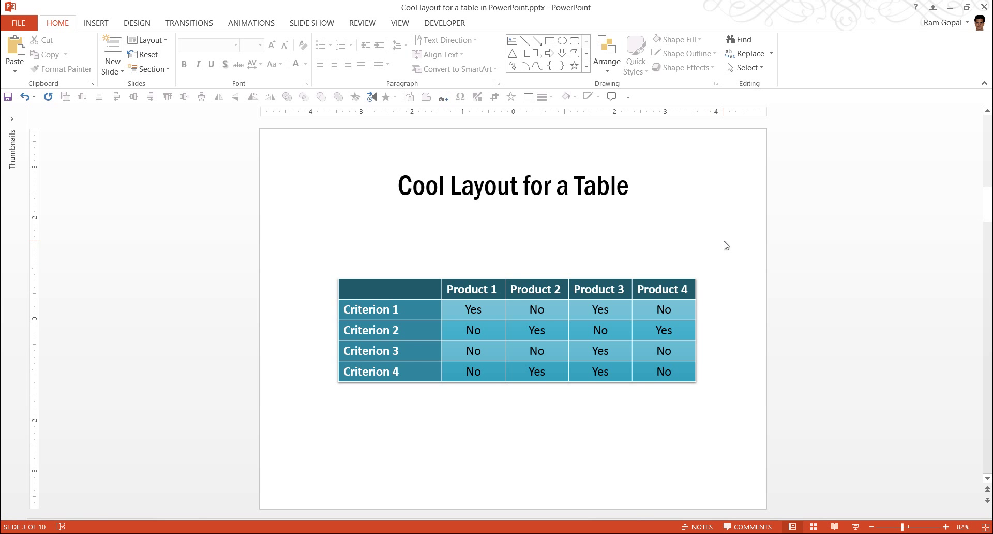
left_click(586, 67)
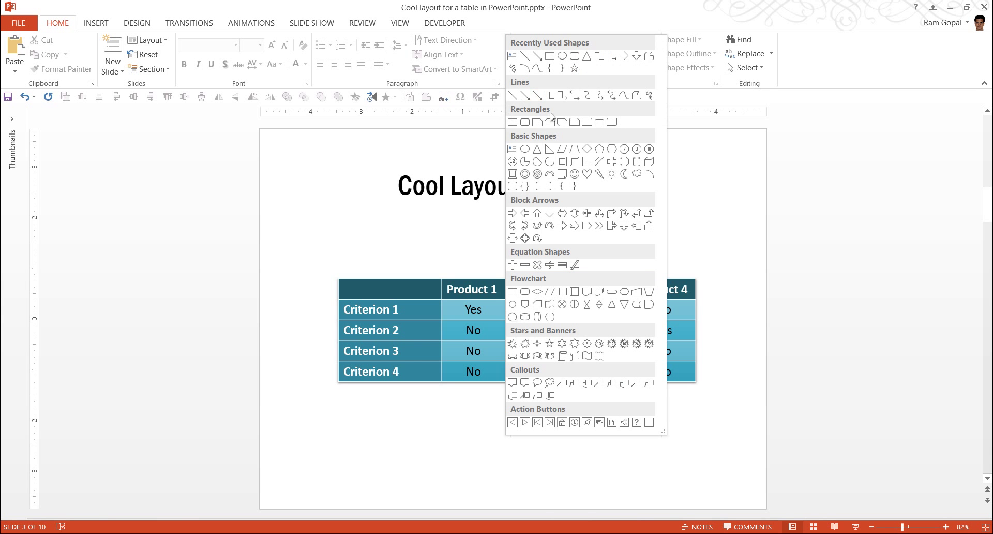
left_click(513, 123)
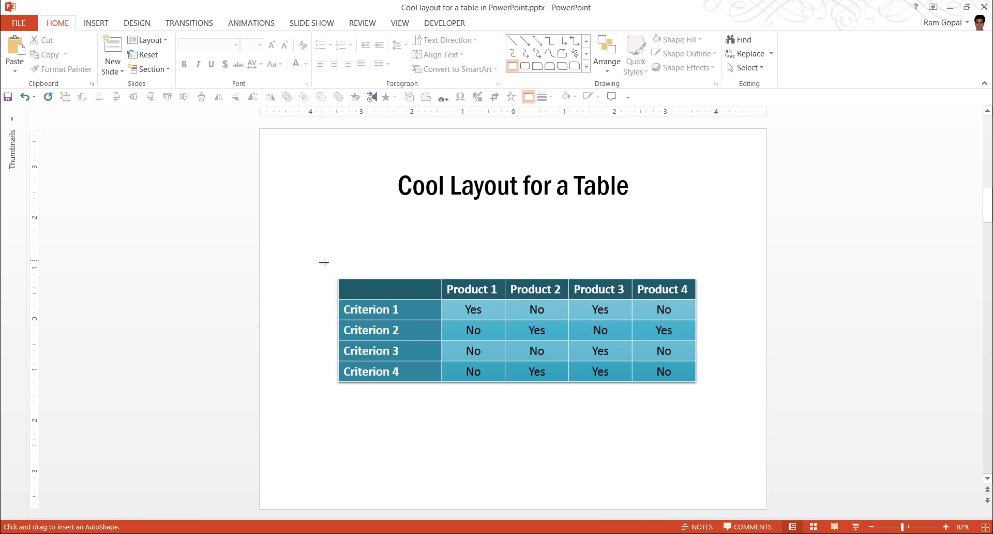
mouse_move(324, 262)
left_mouse_down()
mouse_move(347, 286)
mouse_move(581, 401)
mouse_move(723, 407)
mouse_move(715, 403)
left_mouse_up()
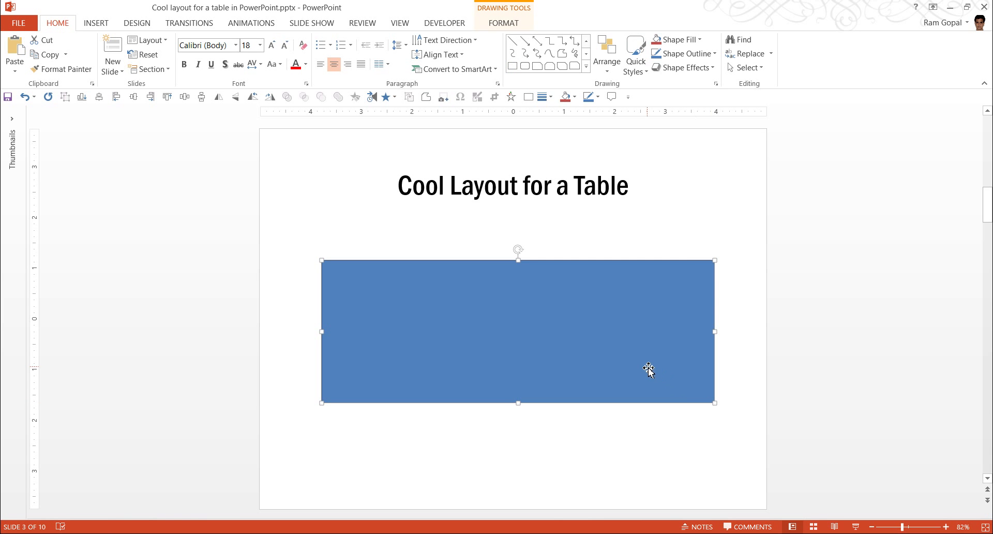
- Give the rectangle No Outline and a White, Background 1, Darker 15% fill
left_click(687, 53)
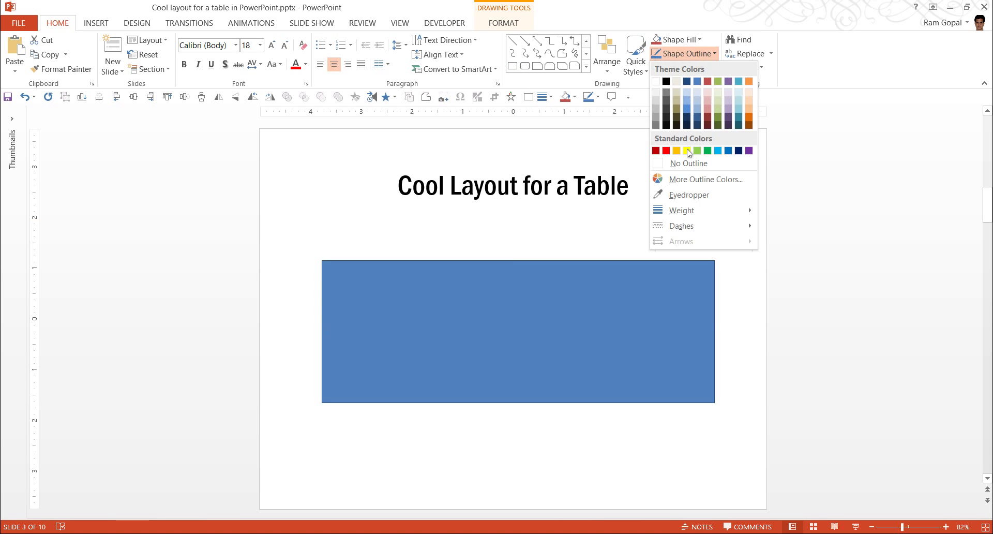
left_click(688, 163)
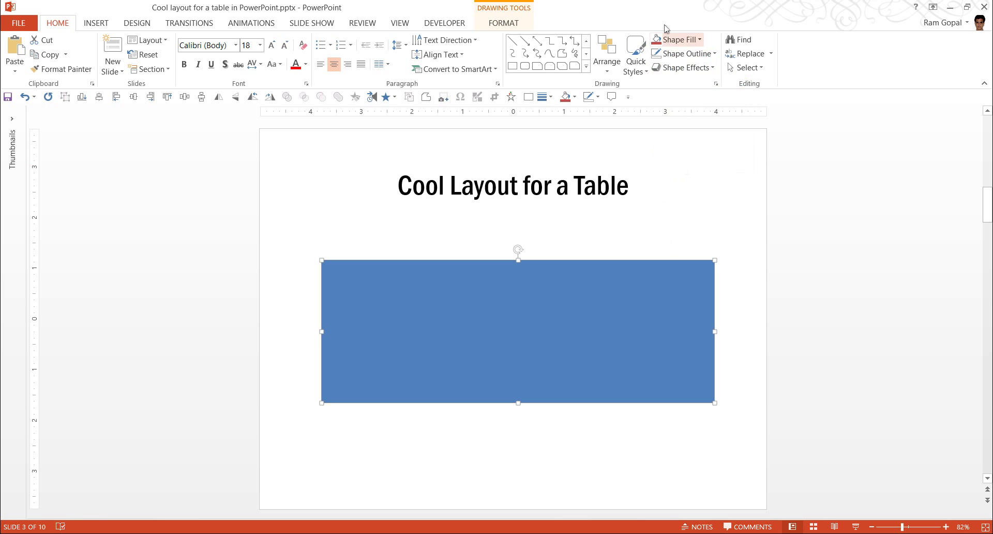
left_click(694, 42)
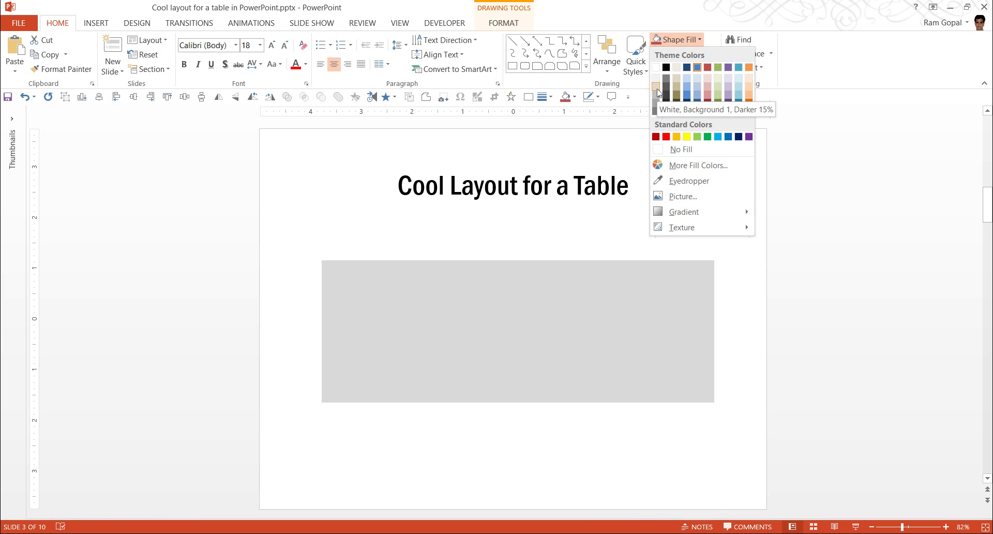
left_click(656, 92)
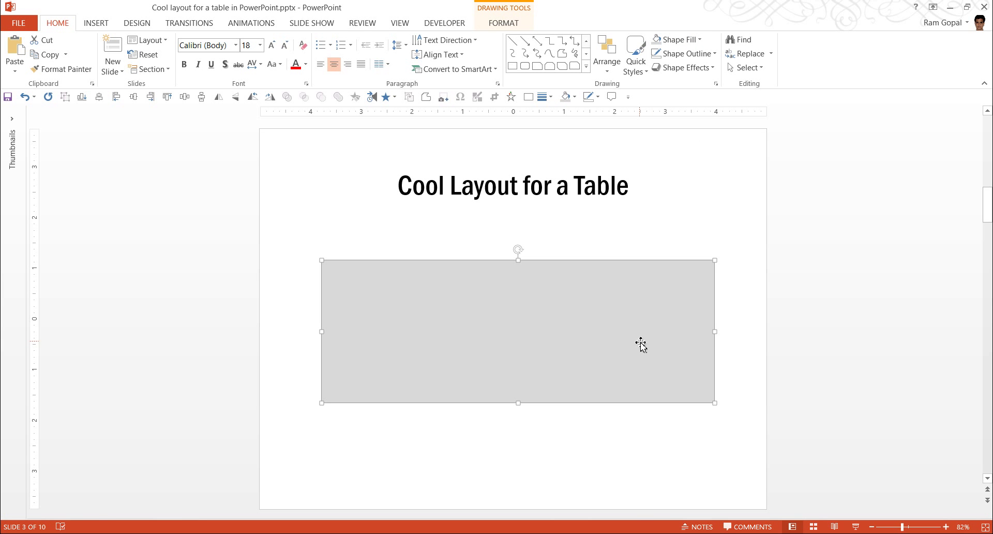
- Cut the grey rectangle and Paste Special it back as a Picture (PNG)
right_click(620, 316)
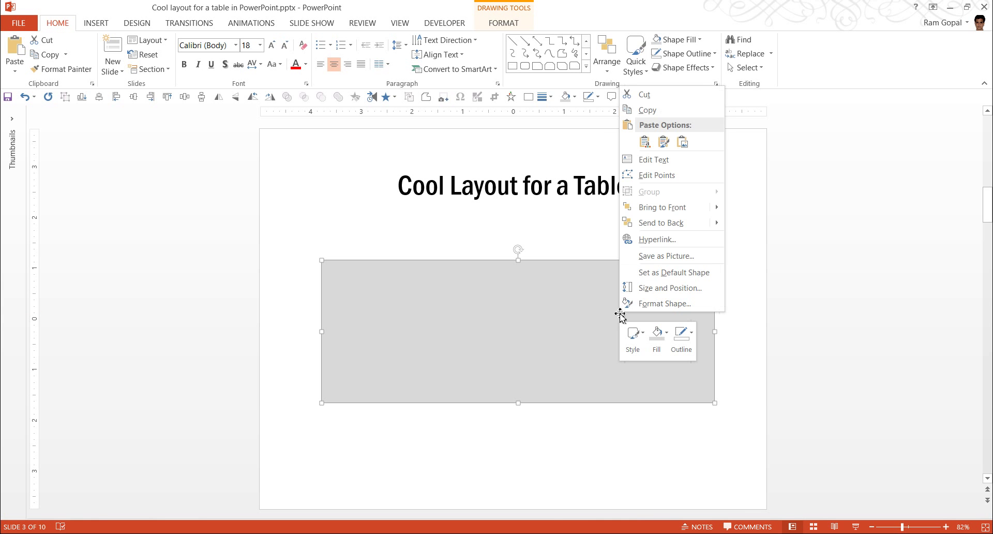
left_click(665, 96)
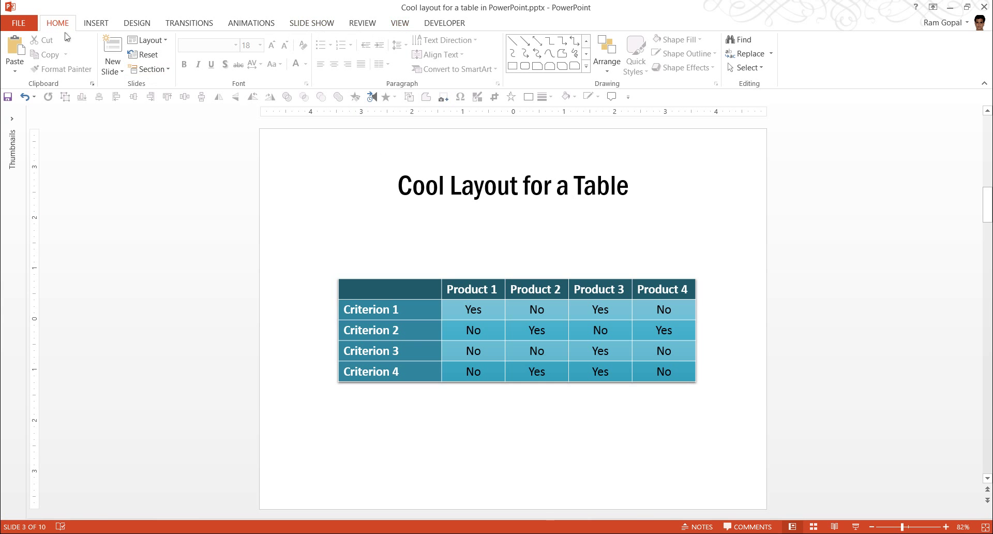
left_click(15, 73)
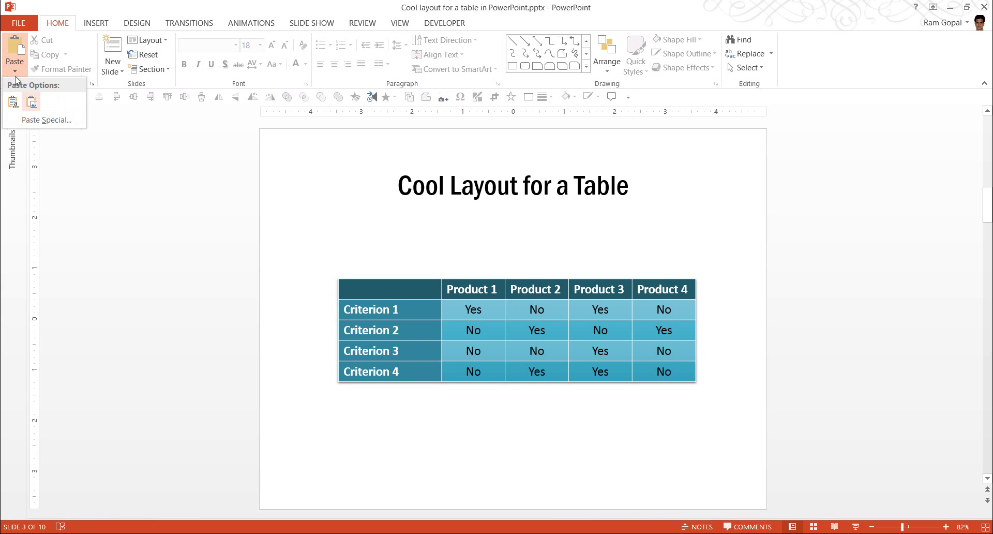
left_click(36, 120)
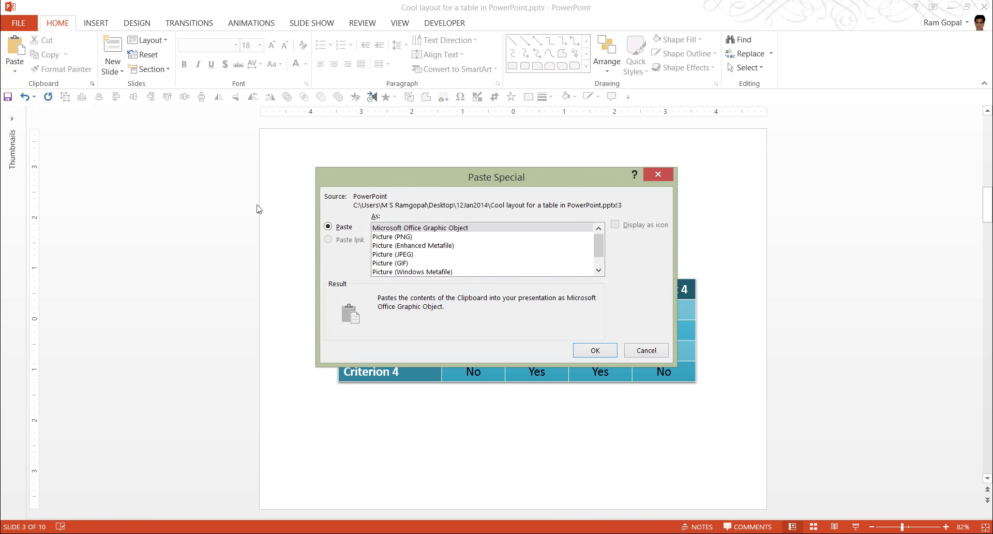
left_click(402, 238)
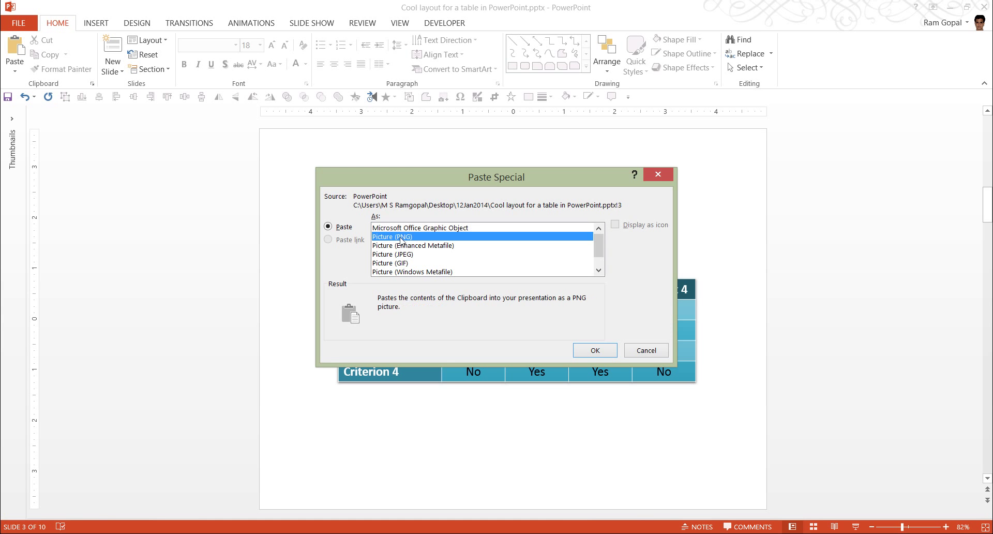
left_click(596, 352)
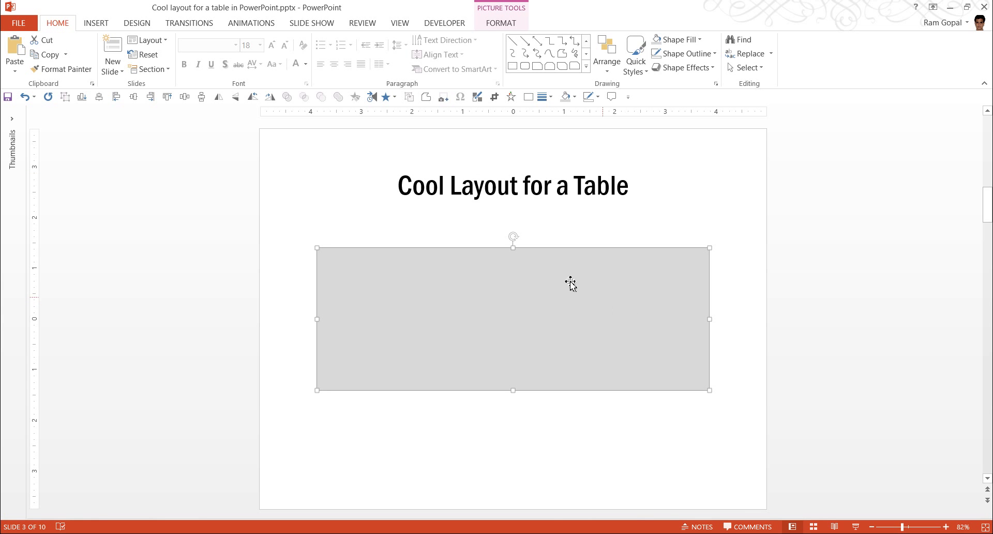
- Apply the Rotated, White picture style to the grey PNG picture
left_click(485, 24)
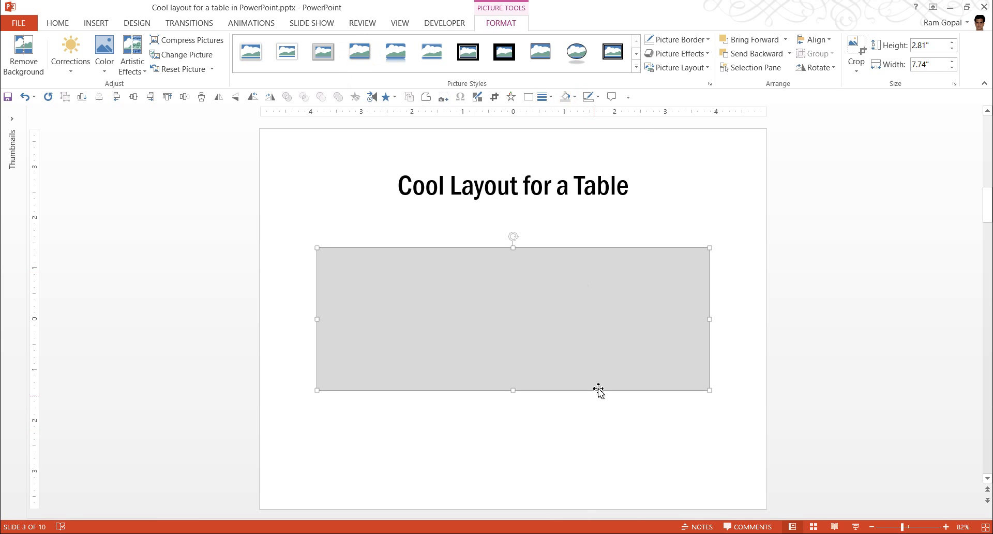
left_click(637, 68)
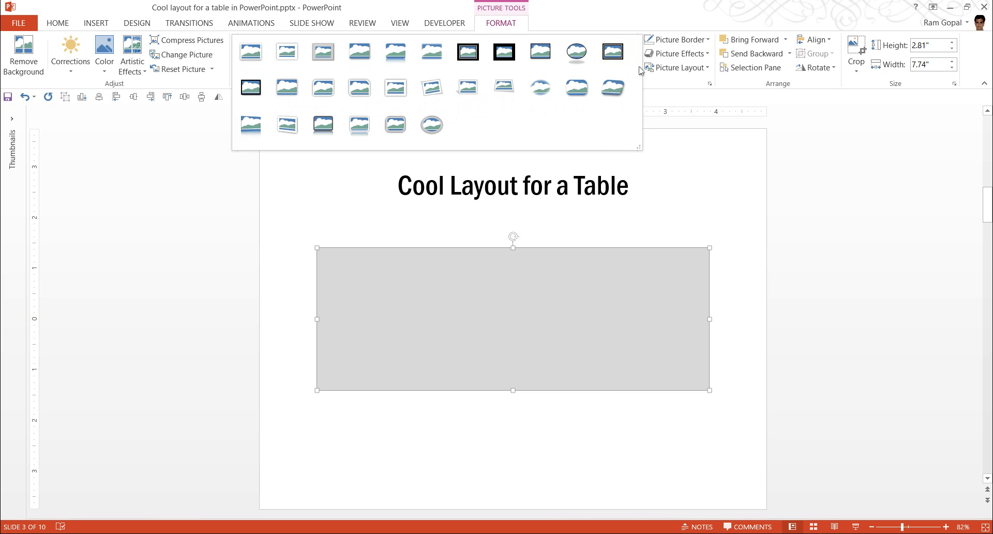
left_click(437, 94)
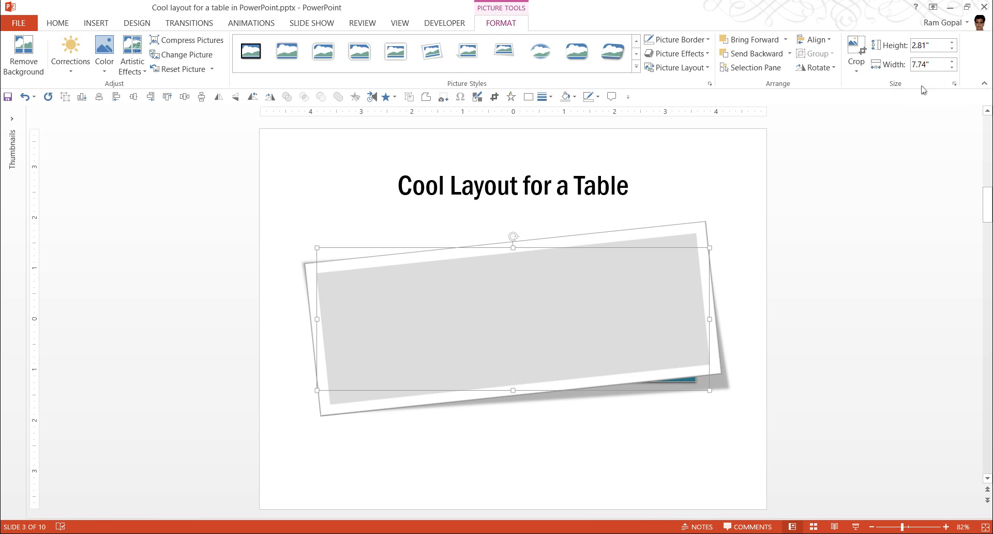
- Set the picture's rotation to 6° in the size and position settings
left_click(956, 84)
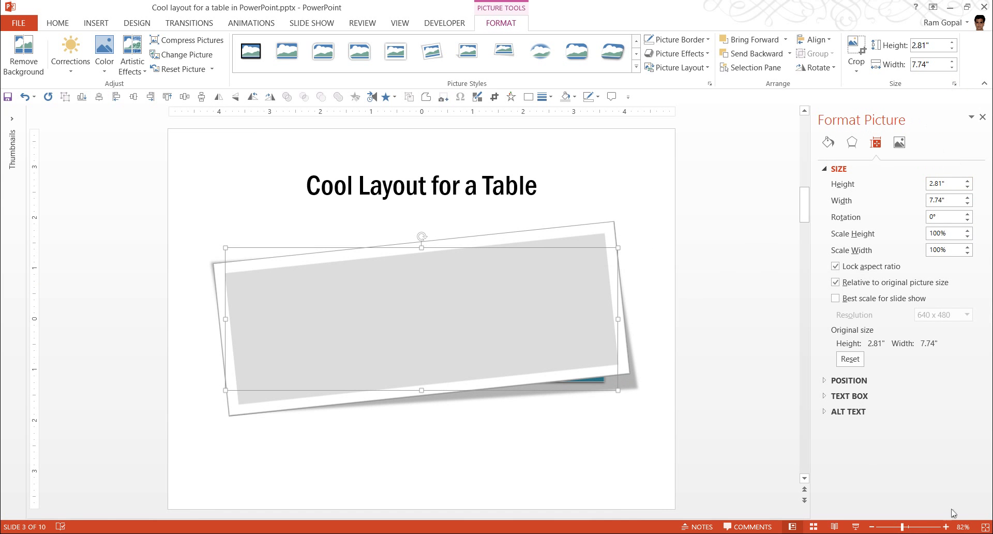
left_click(946, 218)
left_click_drag(947, 217, 905, 222)
type("6")
key("Return")
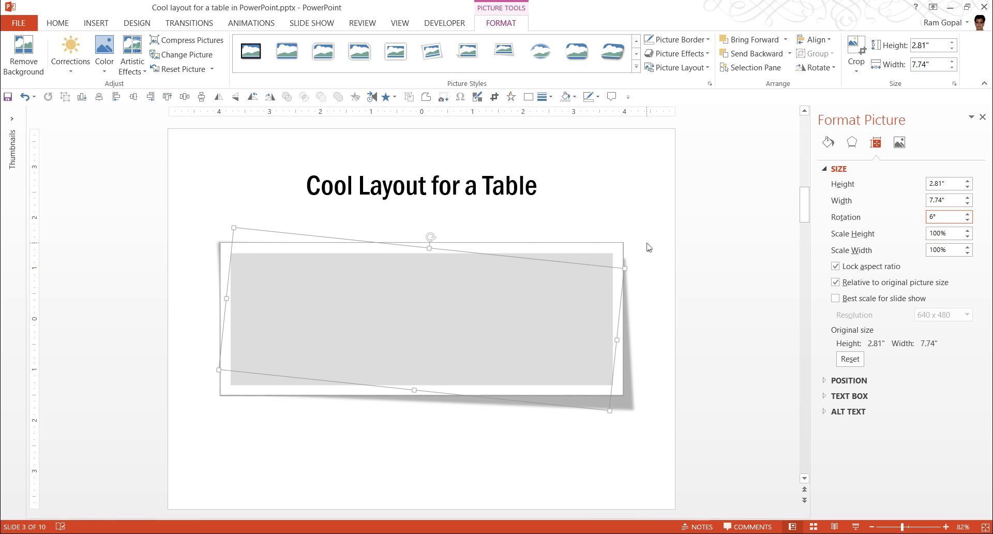
- Send the picture to back and centre it behind the table
right_click(562, 246)
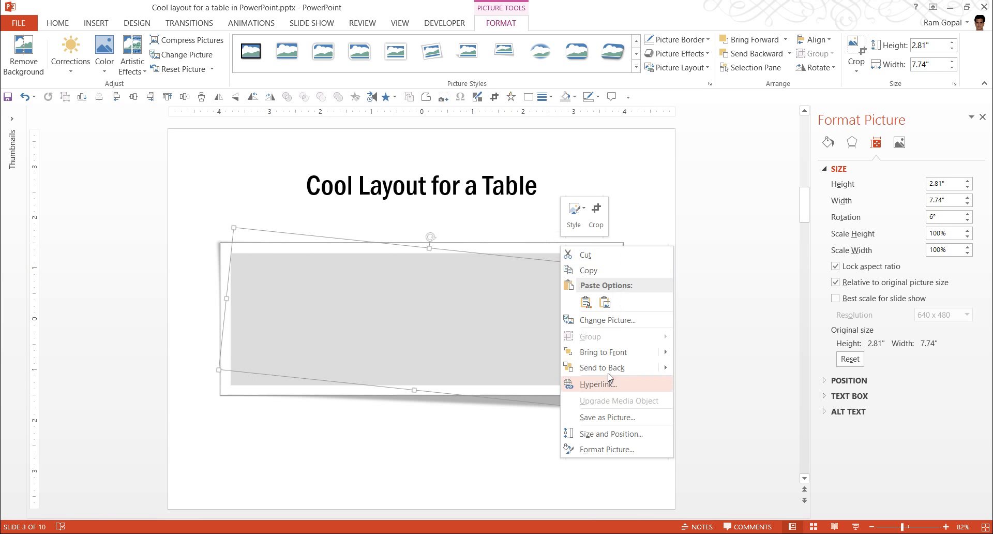
mouse_move(601, 367)
left_click(696, 368)
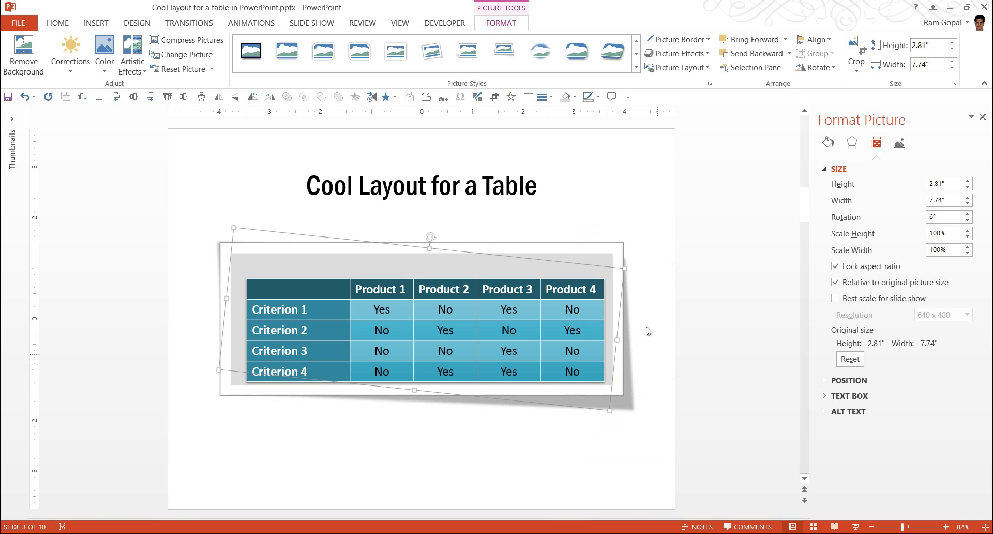
left_click_drag(614, 253, 617, 264)
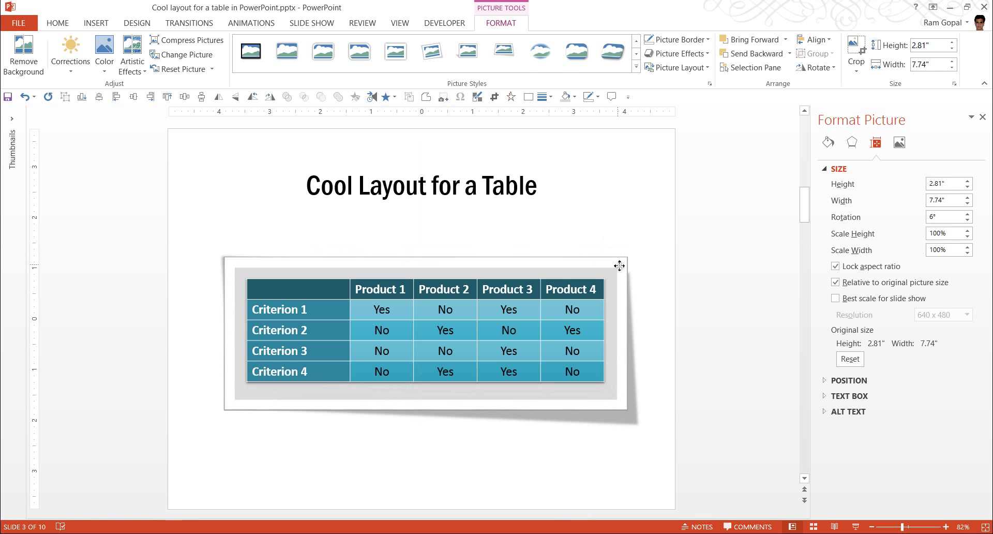
left_click_drag(620, 265, 615, 263)
left_click(572, 397)
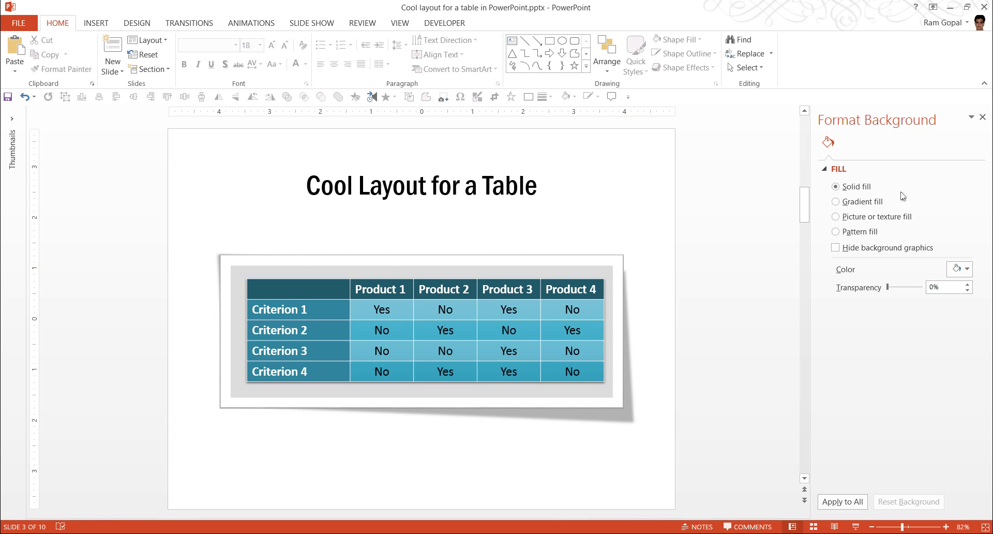
- Recolour the backdrop picture with the light green swatch and close the Format Background pane
left_click(611, 262)
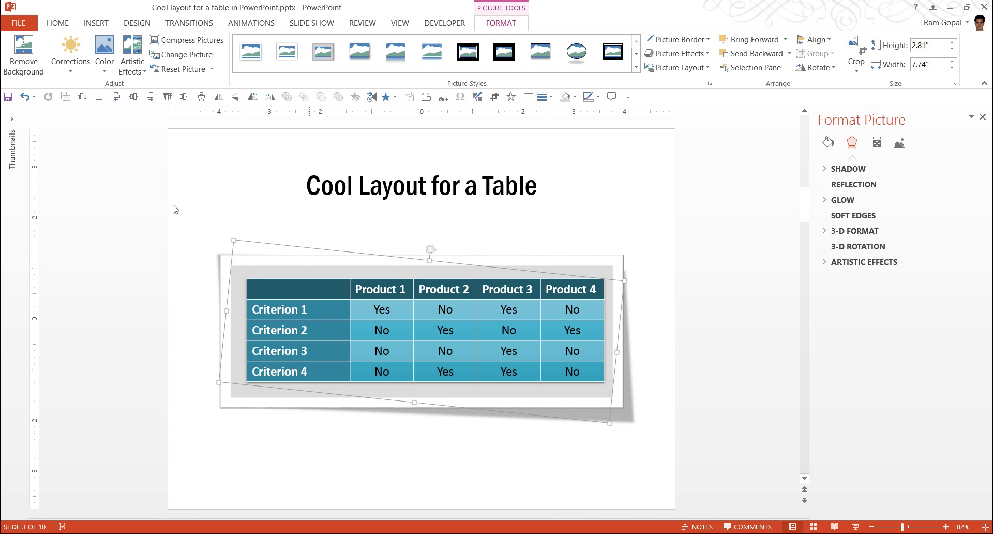
left_click(47, 23)
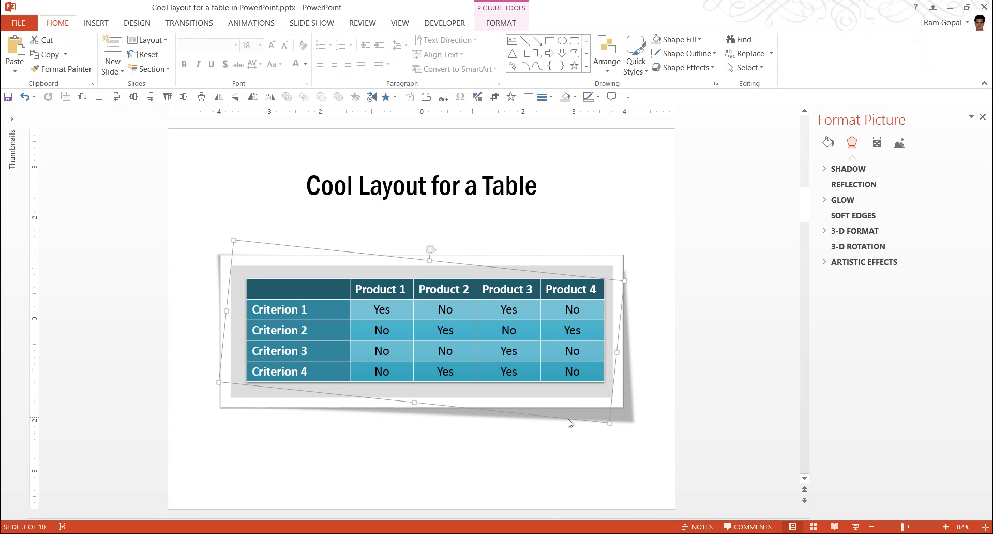
left_click(511, 28)
left_click(104, 75)
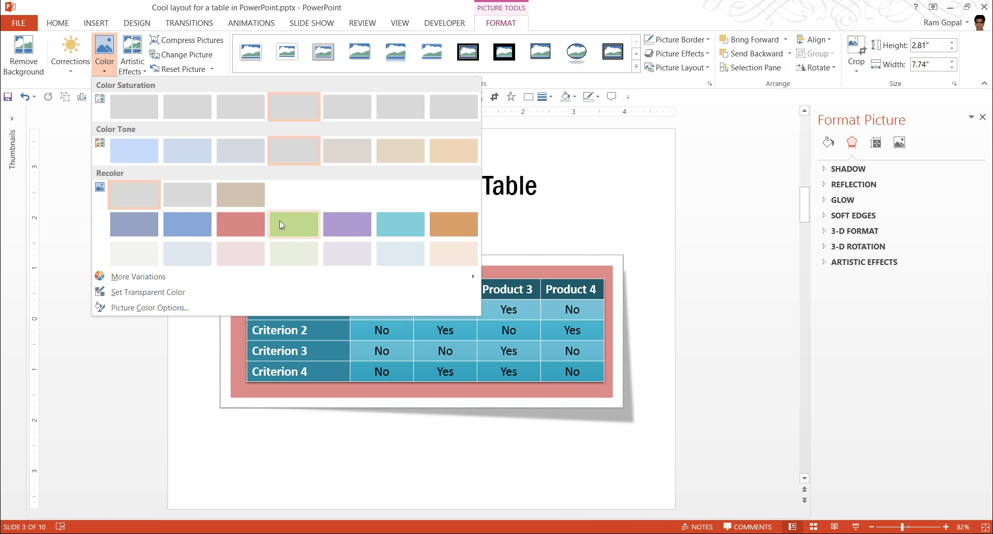
left_click(644, 268)
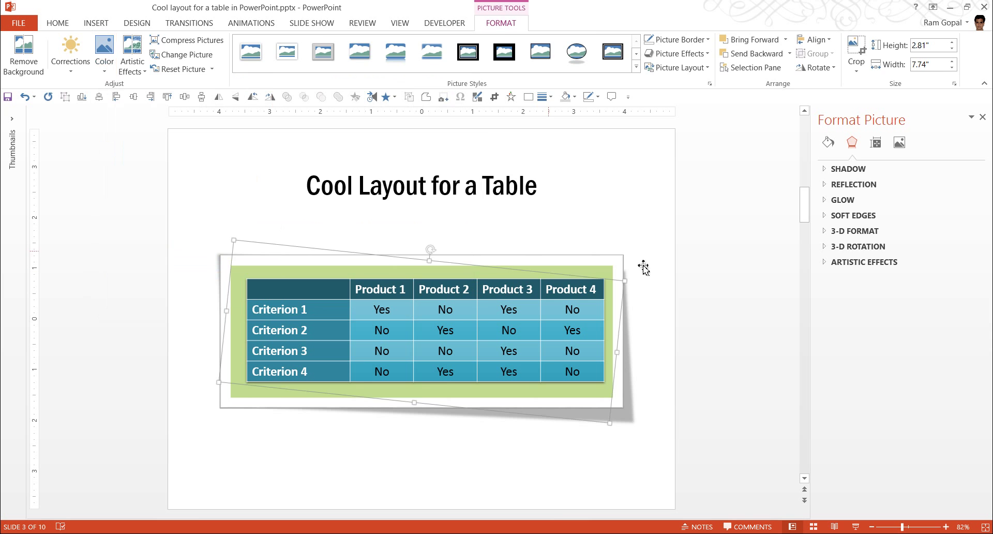
left_click(705, 275)
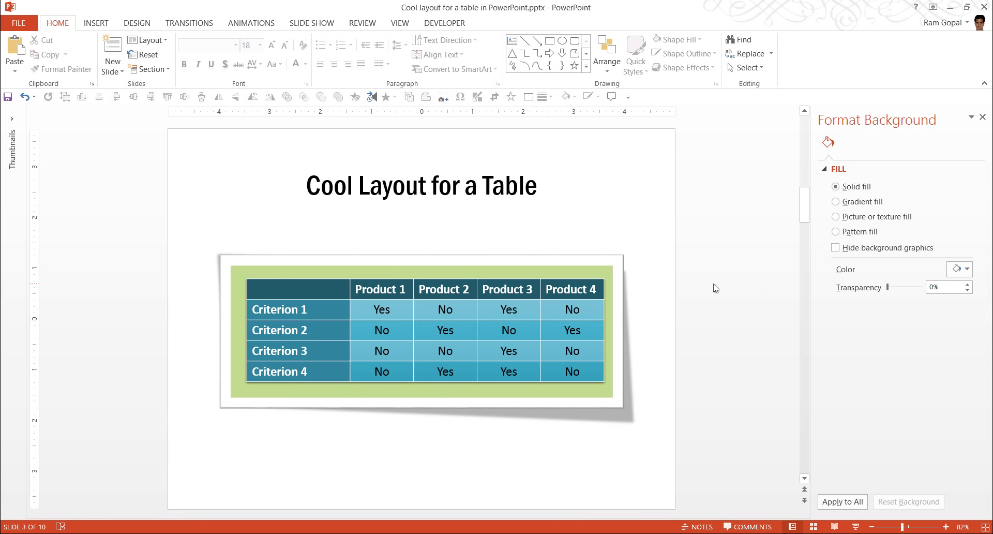
left_click(983, 117)
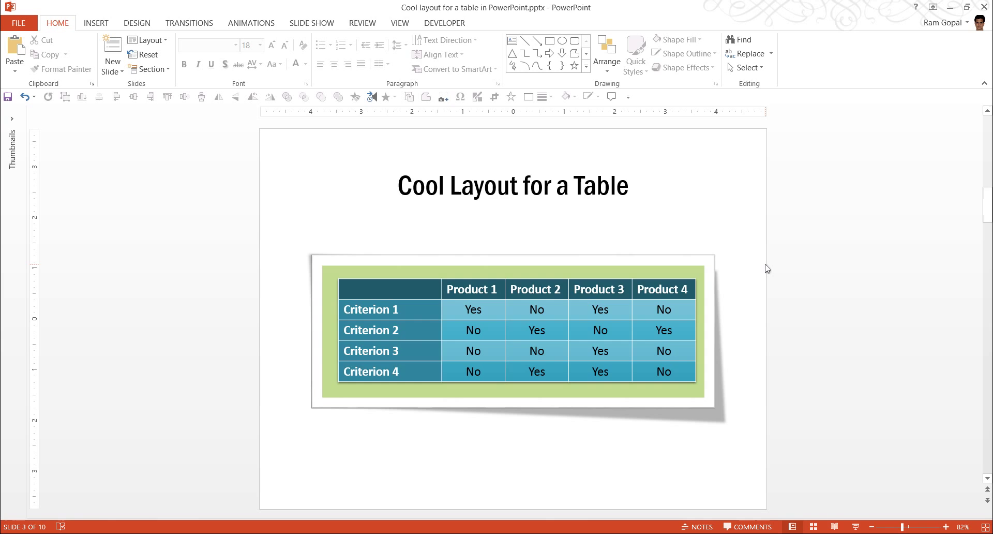
- Scroll down to slide 4 with the 3D Matrix table
scroll(767, 268, "down", 1)
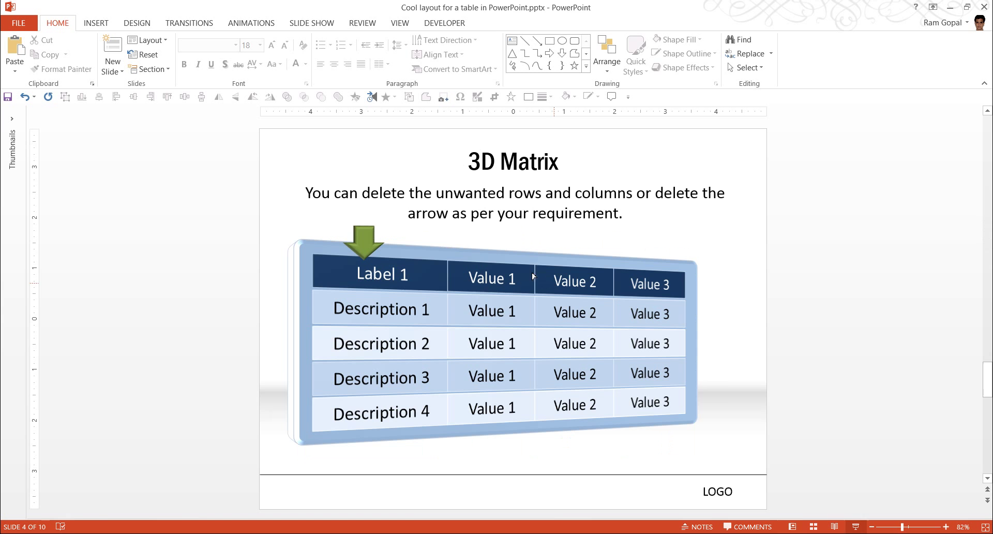
- Exit the slide show and scroll down to slide 9, the CEO Packs source slide
left_click(469, 310)
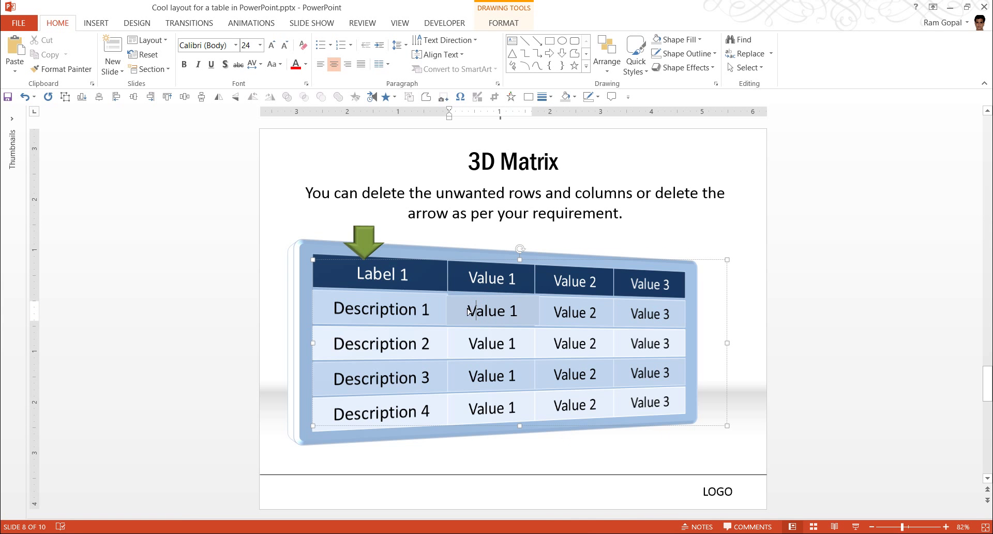
left_click_drag(479, 309, 520, 311)
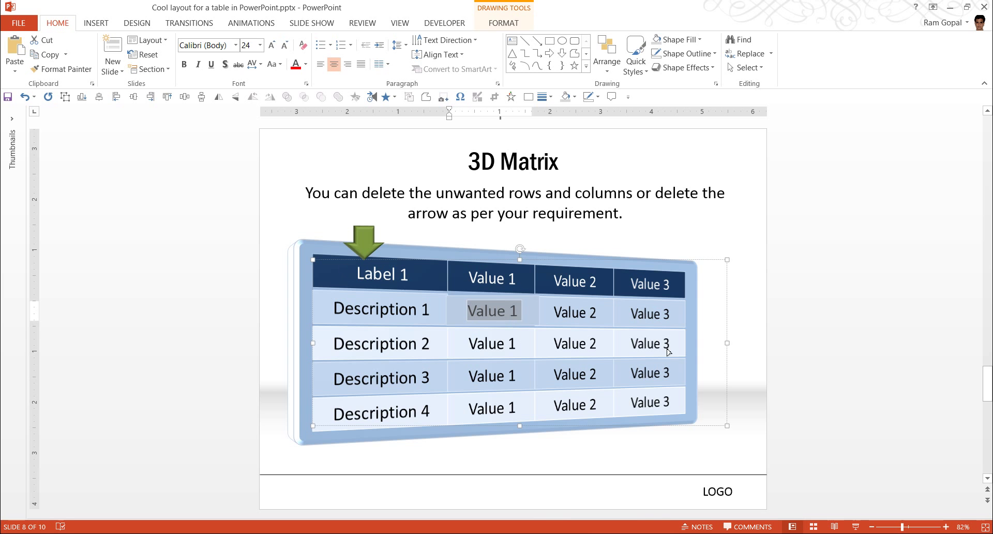
left_click(831, 360)
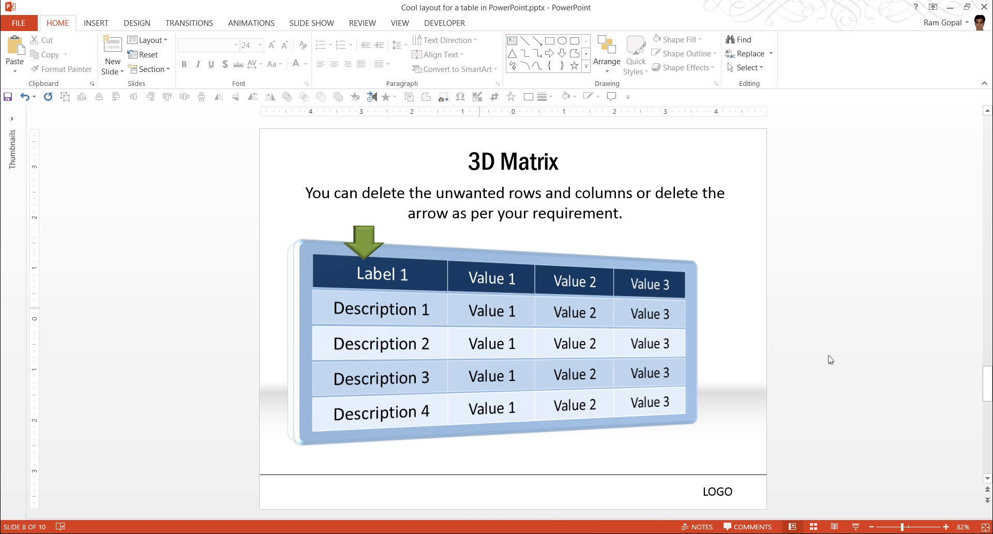
scroll(830, 359, "down", 1)
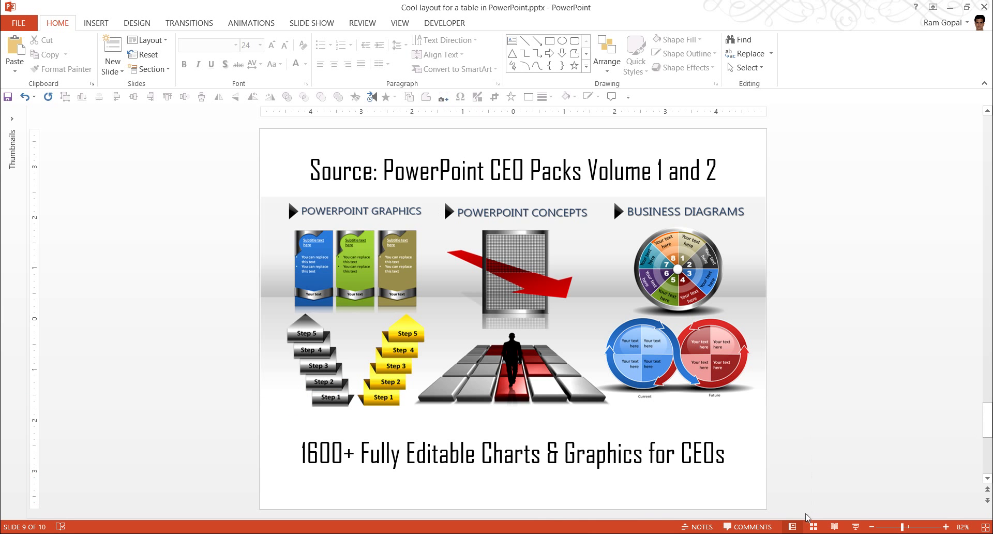